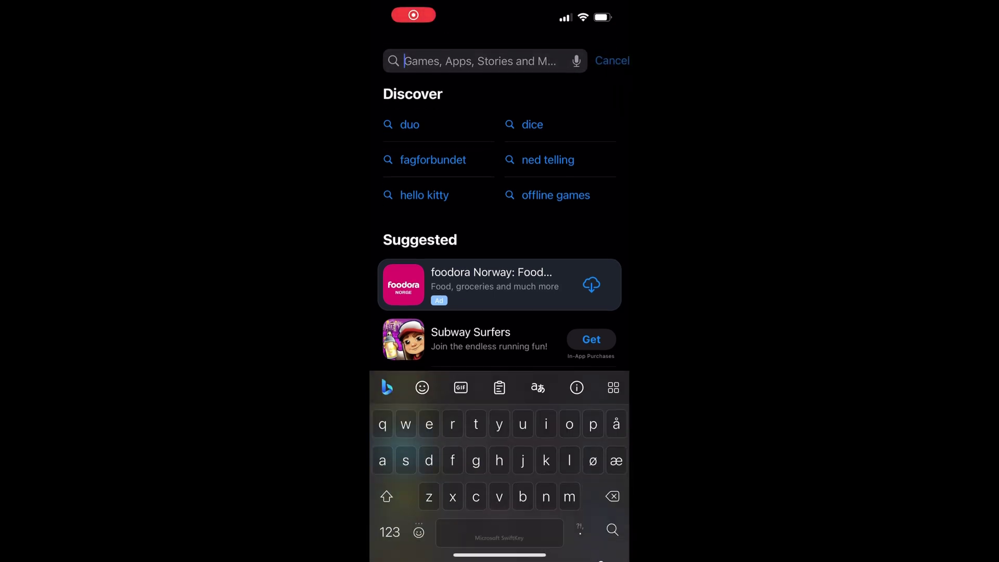
{"action": "type", "text": "binance"}
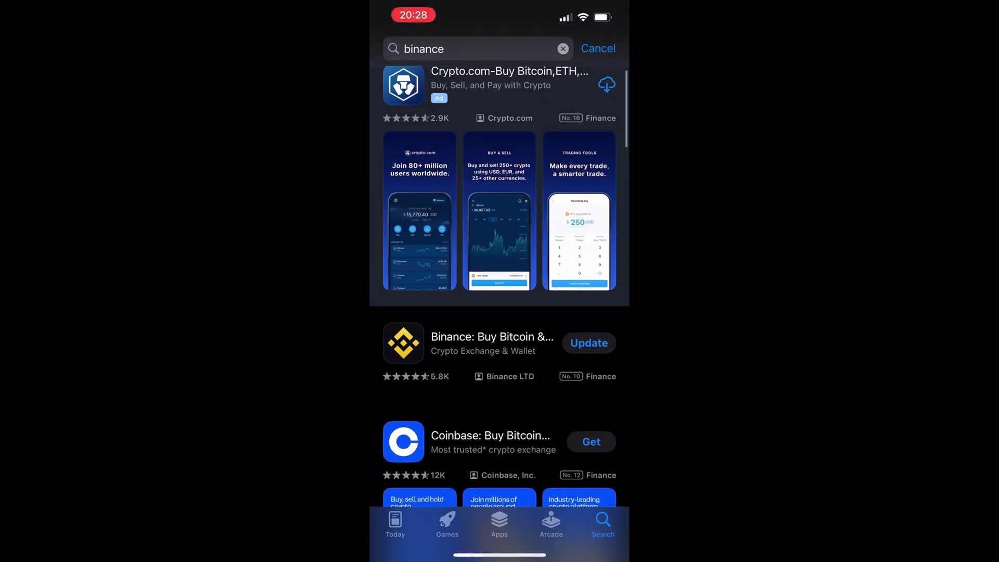
Open the Binance app from its App Store listing and bring up its full Services list.
{"action": "left_click", "coordinate": [492, 361]}
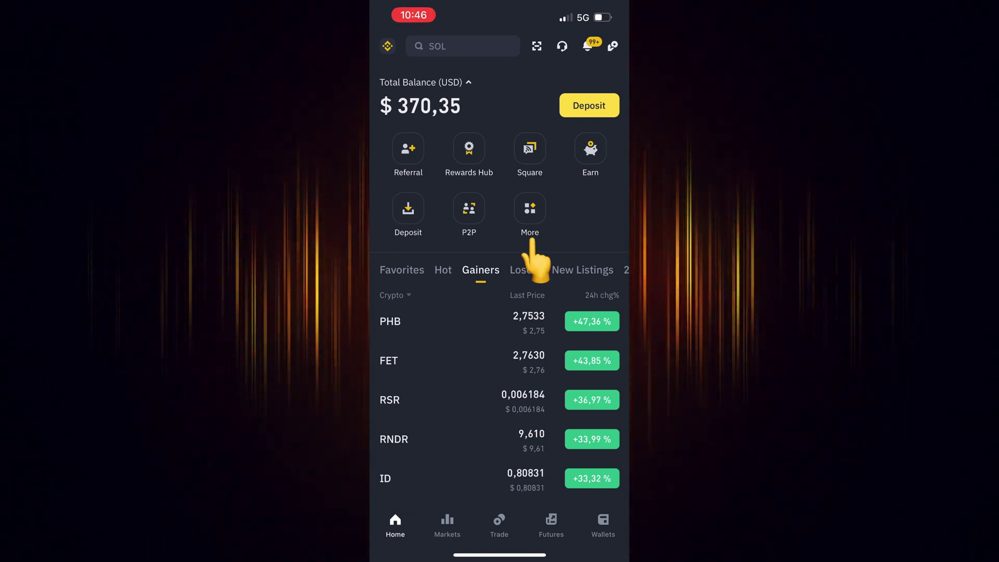
{"action": "left_click", "coordinate": [530, 214]}
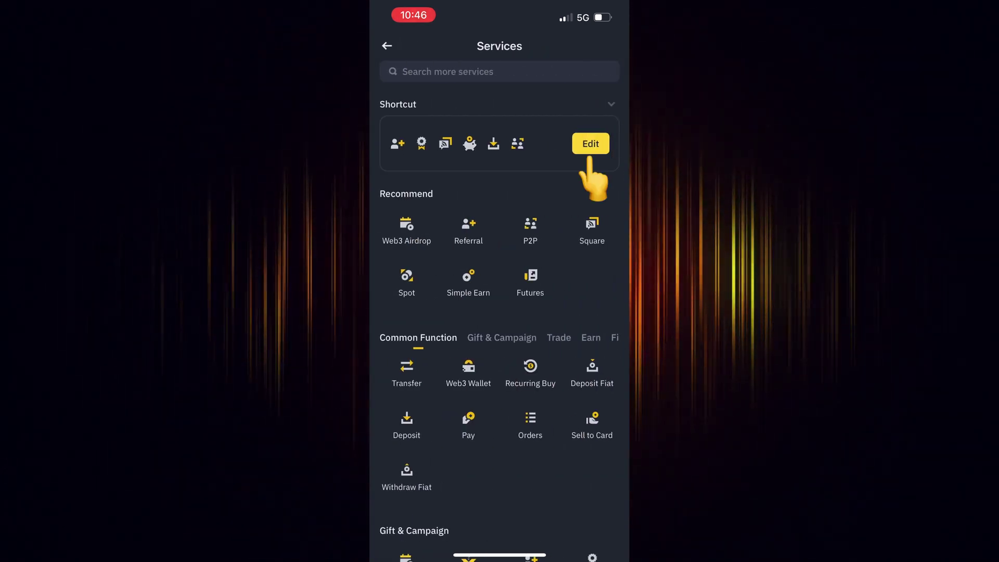
Add Convert from the Trade section as a seventh home screen shortcut and save.
{"action": "left_click", "coordinate": [591, 144]}
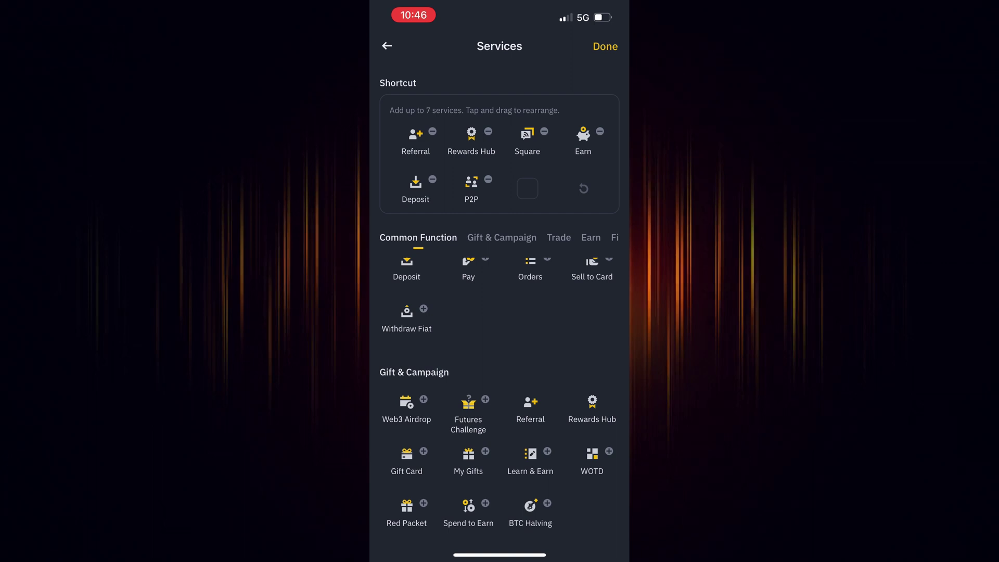
{"action": "scroll", "coordinate": [500, 391], "scroll_direction": "up", "scroll_amount": 2}
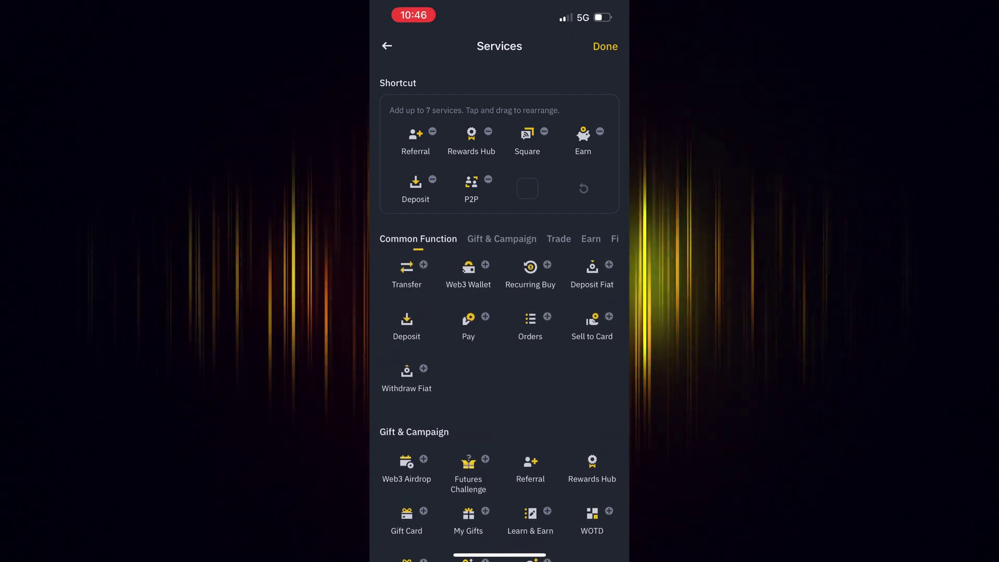
{"action": "scroll", "coordinate": [499, 390], "scroll_direction": "down", "scroll_amount": 2}
{"action": "scroll", "coordinate": [500, 391], "scroll_direction": "down", "scroll_amount": 2}
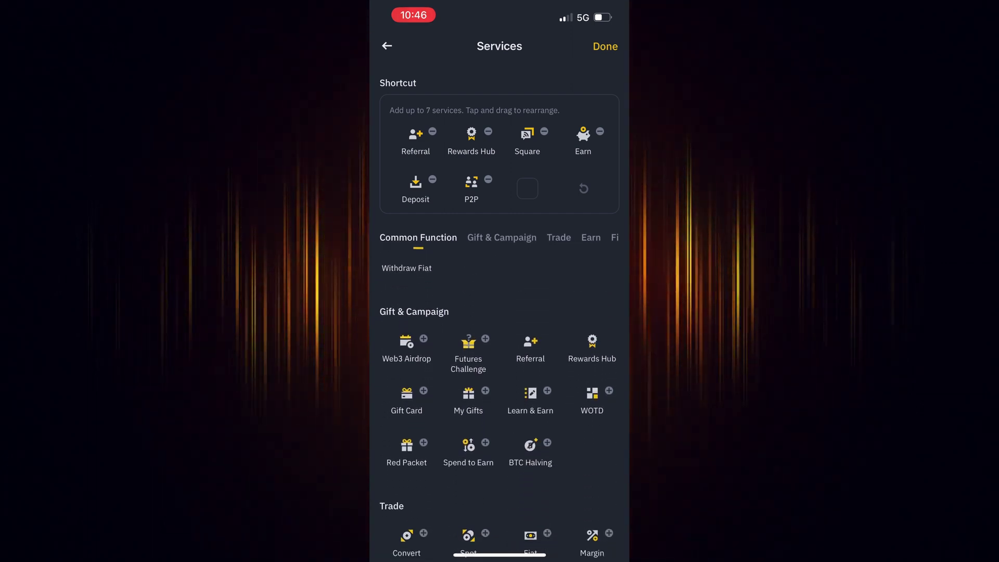
{"action": "scroll", "coordinate": [500, 390], "scroll_direction": "down", "scroll_amount": 1}
{"action": "scroll", "coordinate": [425, 328], "scroll_direction": "down", "scroll_amount": 1}
{"action": "scroll", "coordinate": [425, 327], "scroll_direction": "down", "scroll_amount": 2}
{"action": "scroll", "coordinate": [425, 327], "scroll_direction": "down", "scroll_amount": 1}
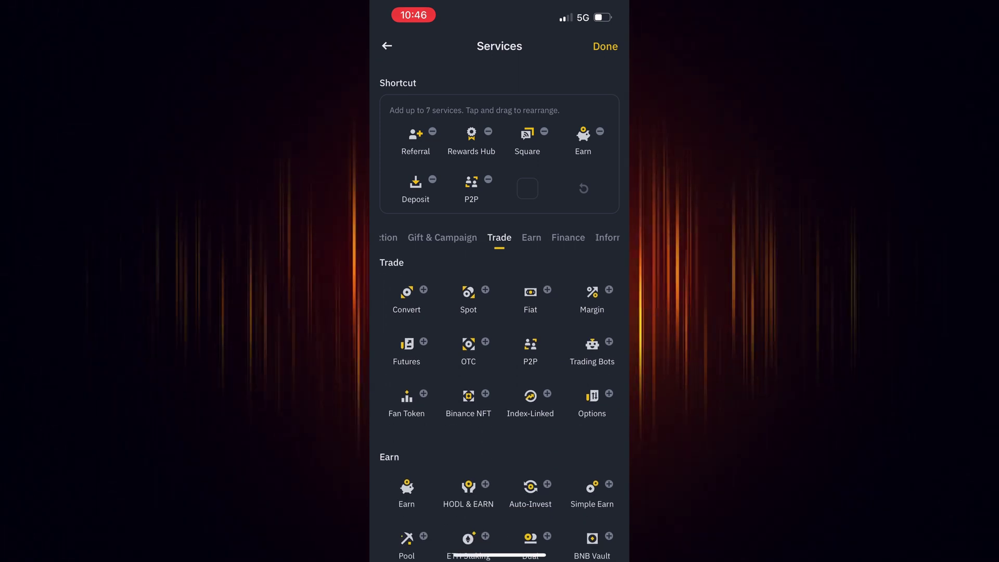
{"action": "left_click", "coordinate": [421, 308]}
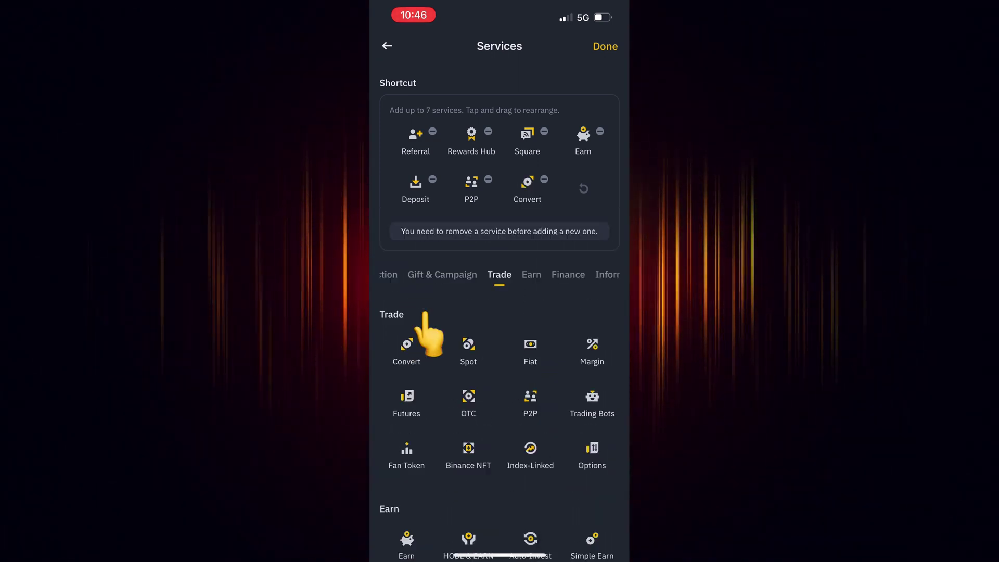
{"action": "left_click", "coordinate": [605, 47]}
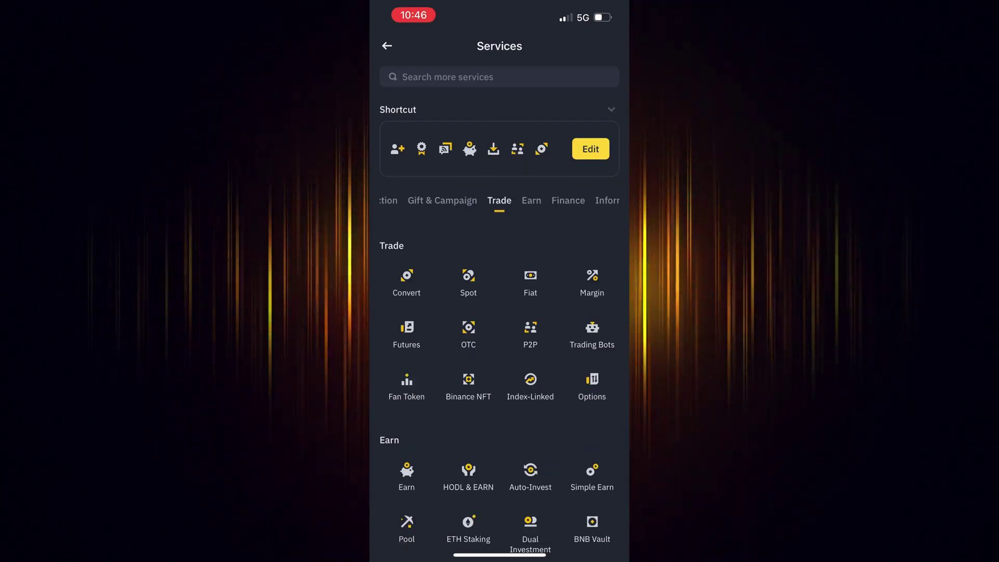
Convert 0,04160855 AVAX to SOL using the new Convert shortcut, then leave the completed history.
{"action": "left_click", "coordinate": [386, 45]}
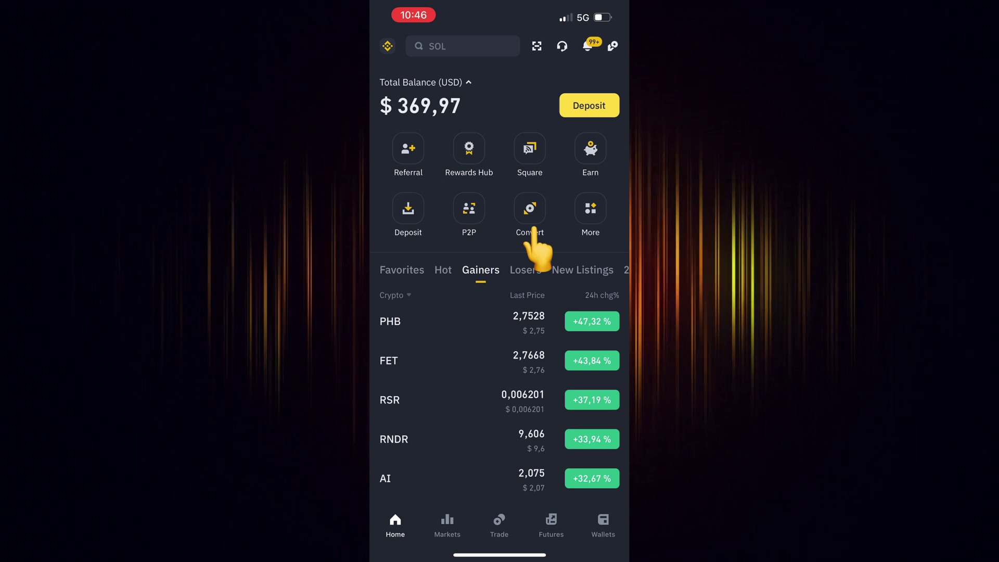
{"action": "left_click", "coordinate": [531, 226]}
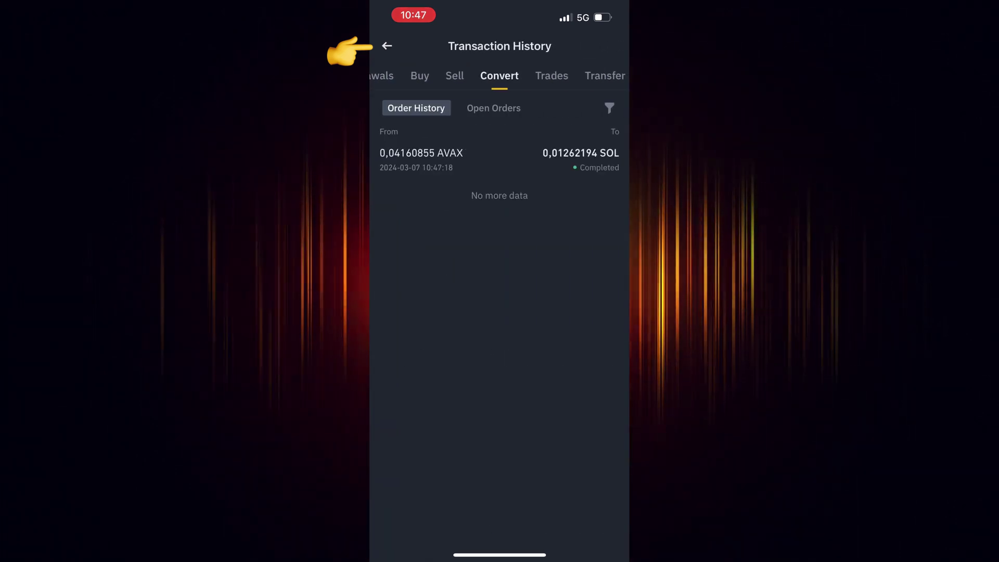
{"action": "left_click", "coordinate": [386, 47]}
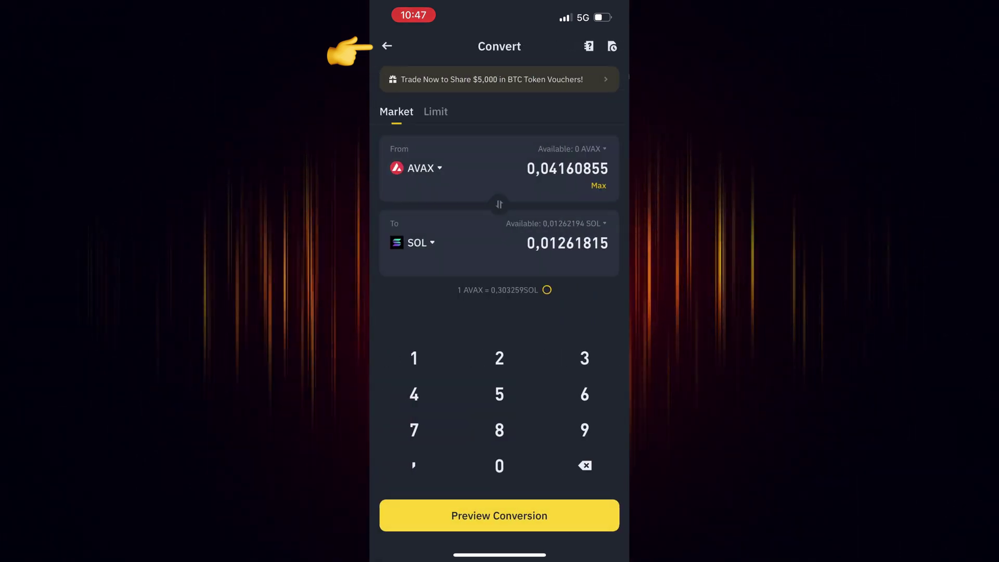
Go back to Home and open the Wallets section to view the Spot balances.
{"action": "left_click", "coordinate": [386, 44]}
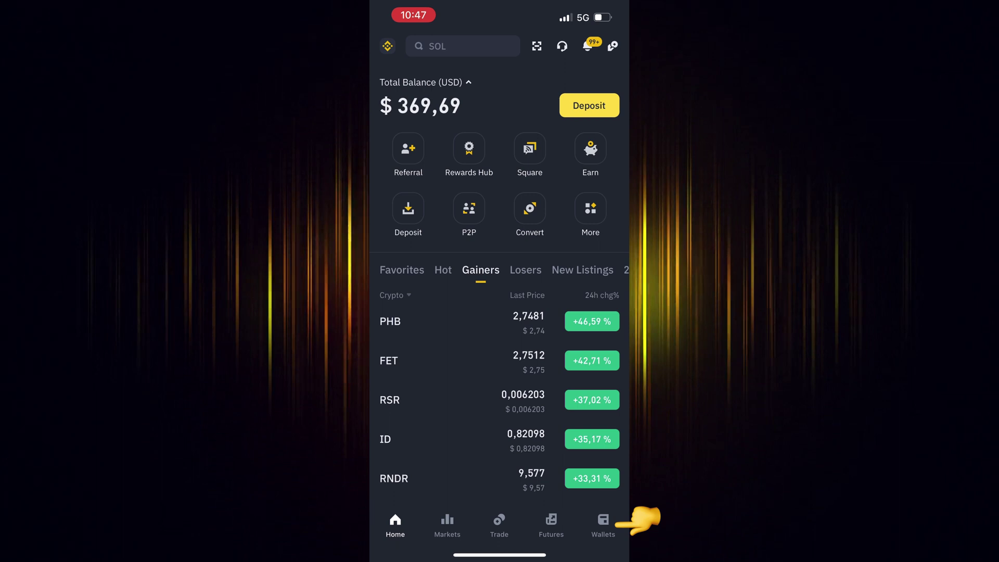
{"action": "left_click", "coordinate": [602, 524]}
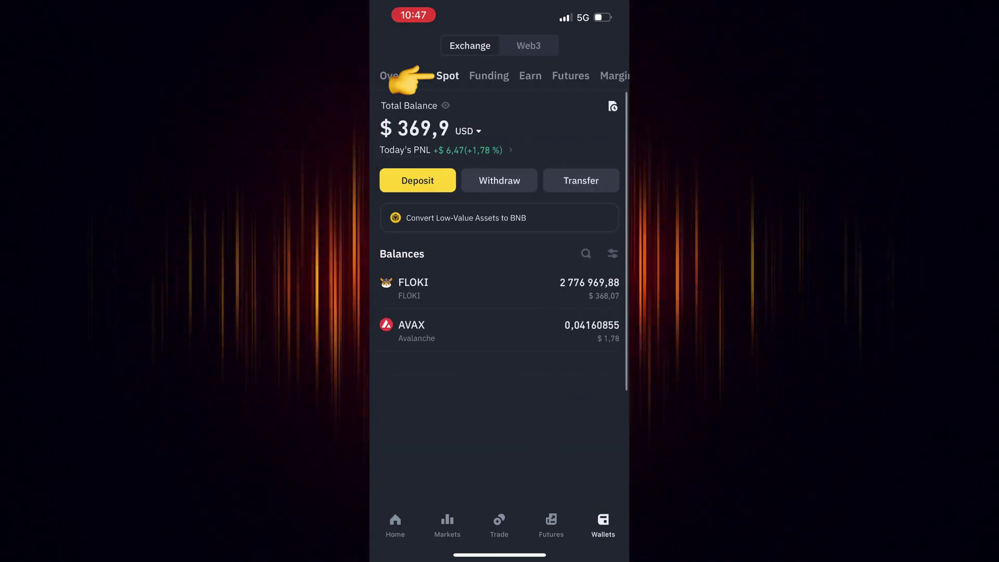